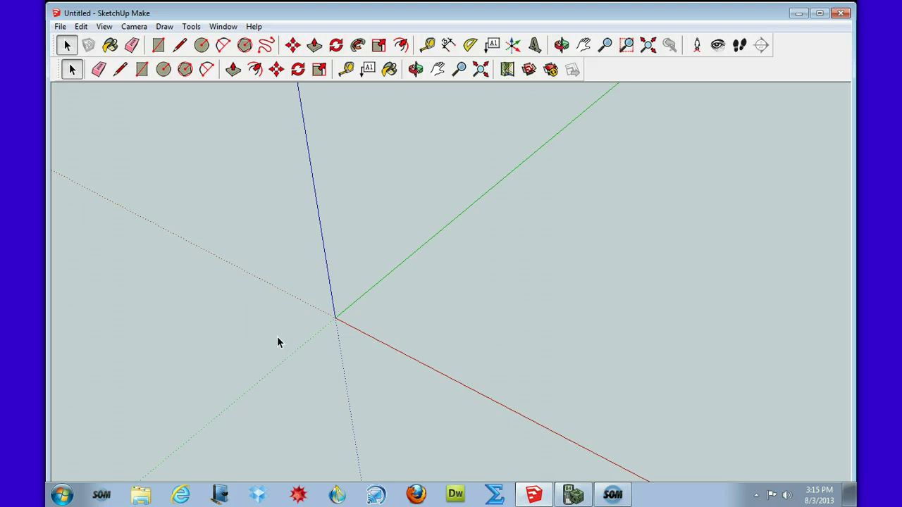
# Draw a rectangle starting at the axis origin.
pyautogui.click(142, 74)
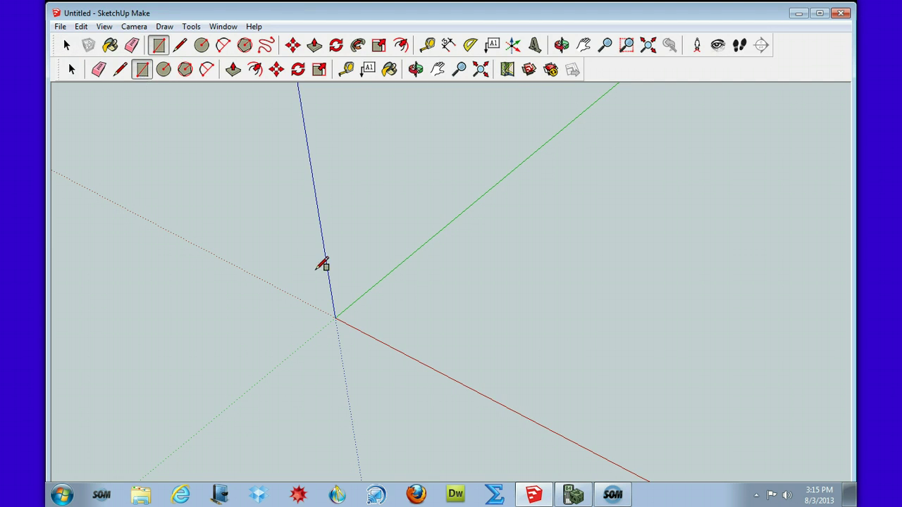
pyautogui.click(335, 318)
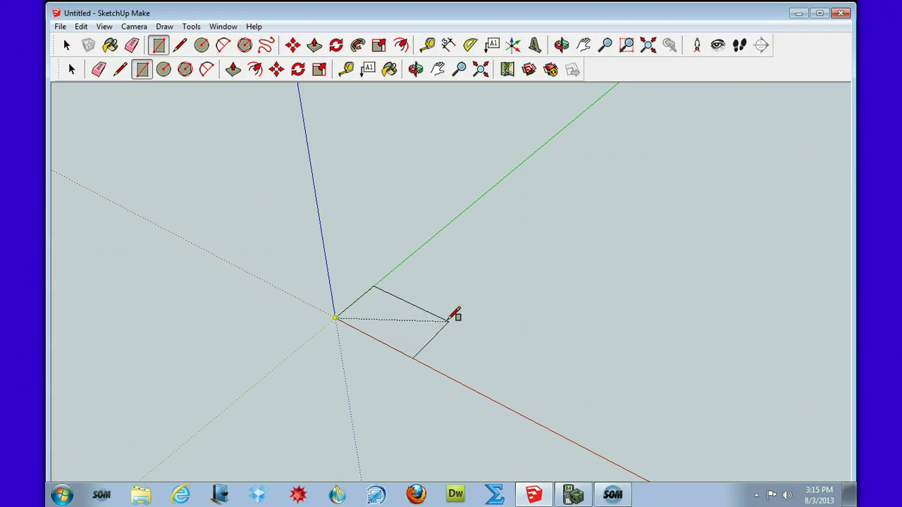
pyautogui.click(485, 322)
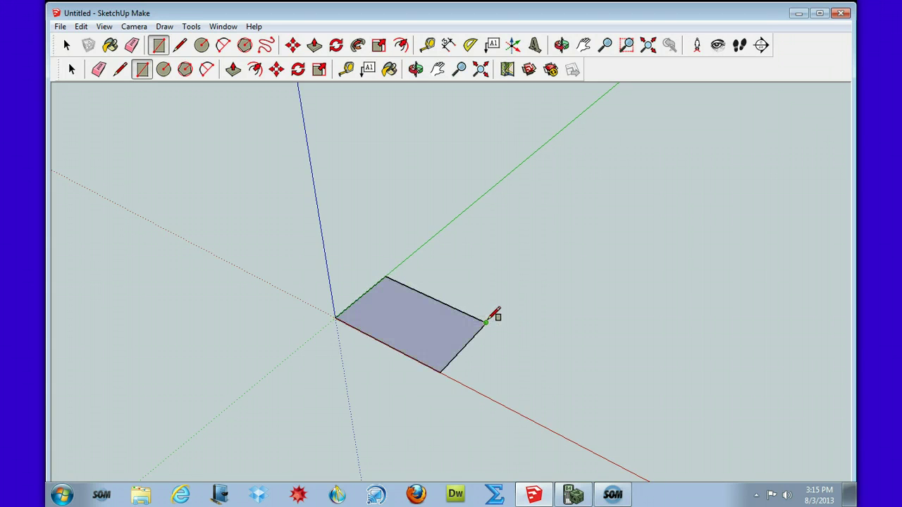
# Push/Pull the rectangle's face upward into a solid box.
pyautogui.click(234, 69)
pyautogui.click(415, 332)
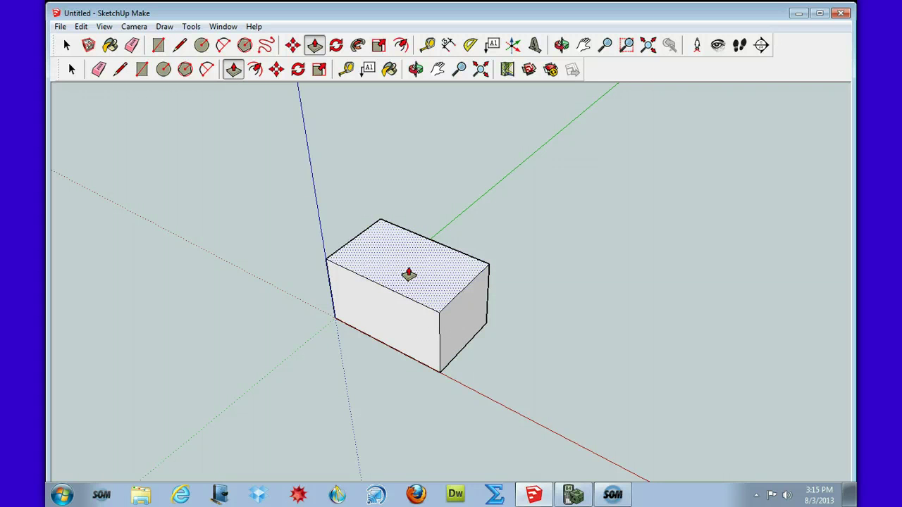
pyautogui.click(409, 274)
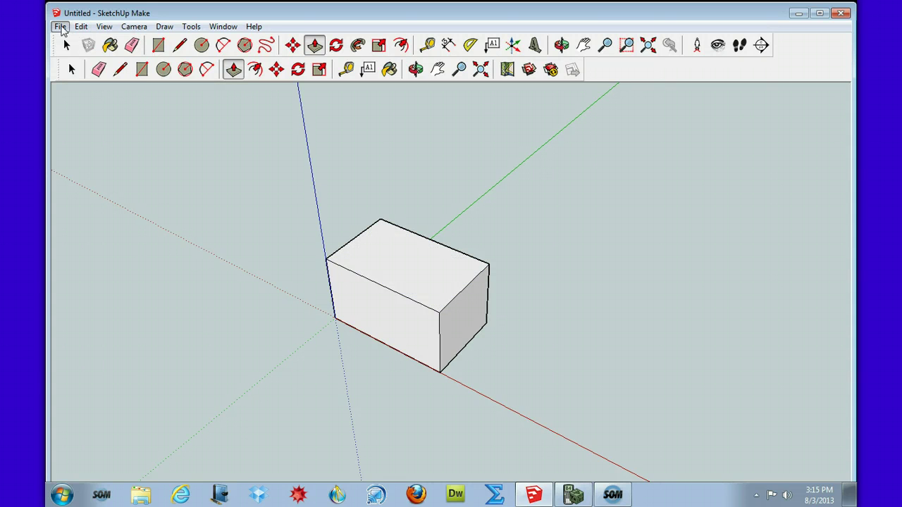
# Start a new empty model and draw a flat square with one corner at the origin.
pyautogui.click(62, 28)
pyautogui.click(75, 41)
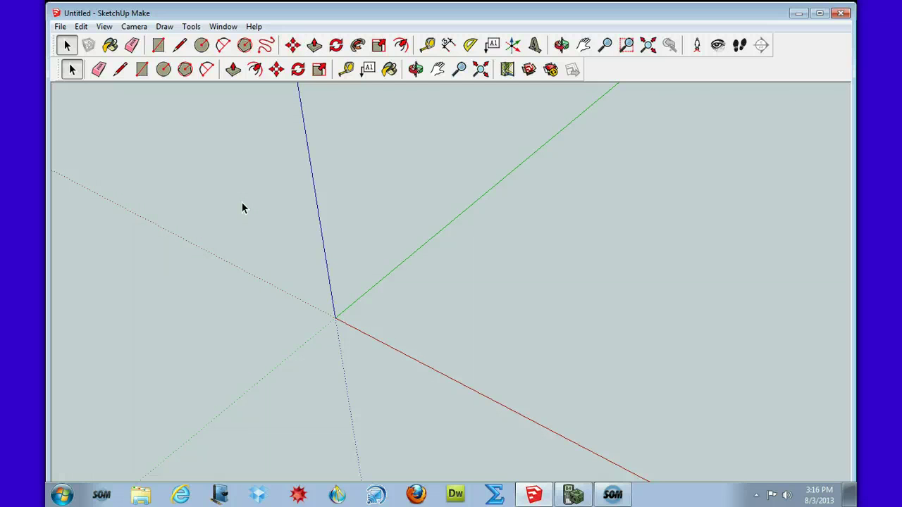
pyautogui.click(141, 70)
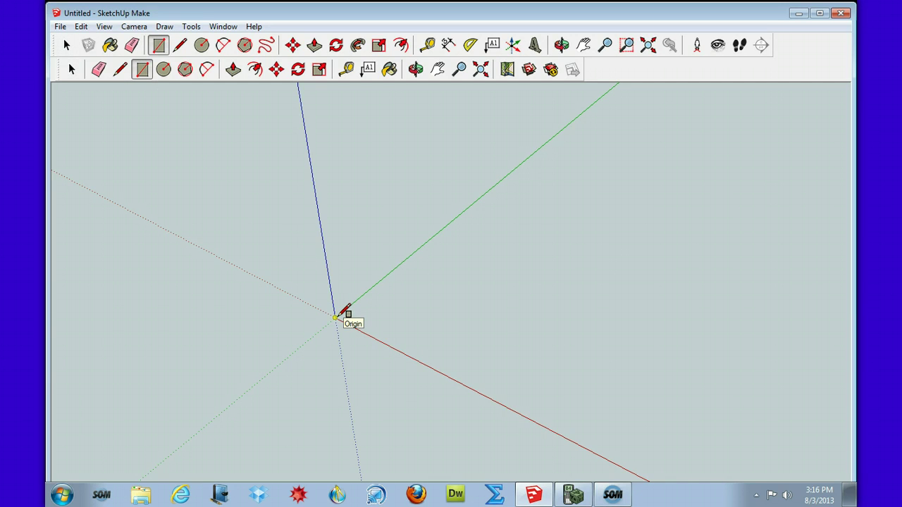
pyautogui.click(336, 317)
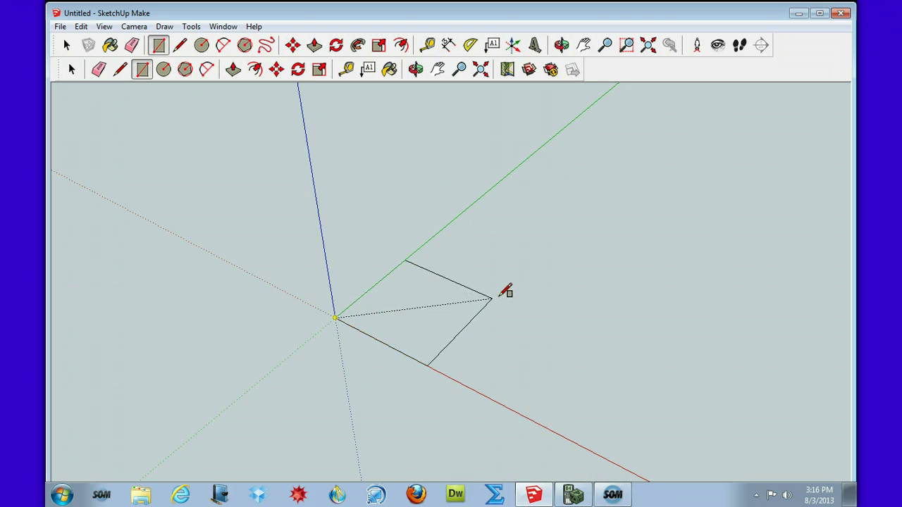
pyautogui.click(498, 298)
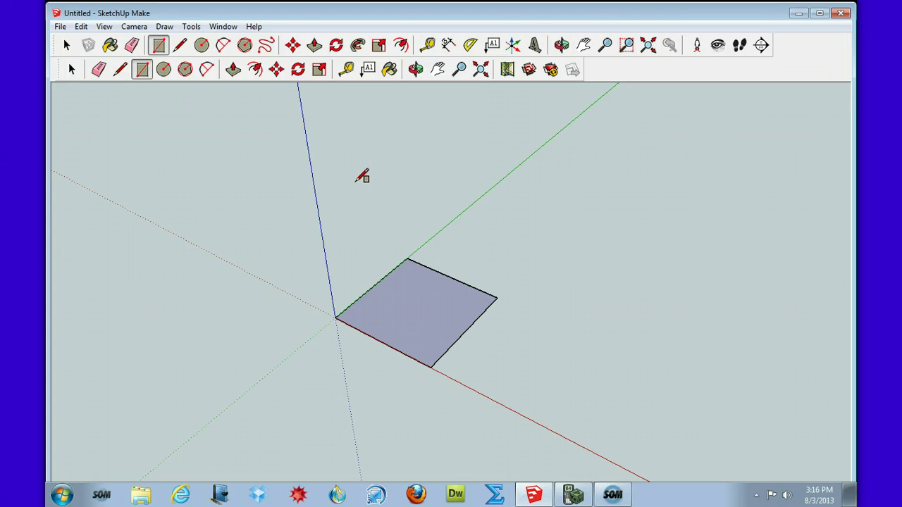
pyautogui.click(120, 69)
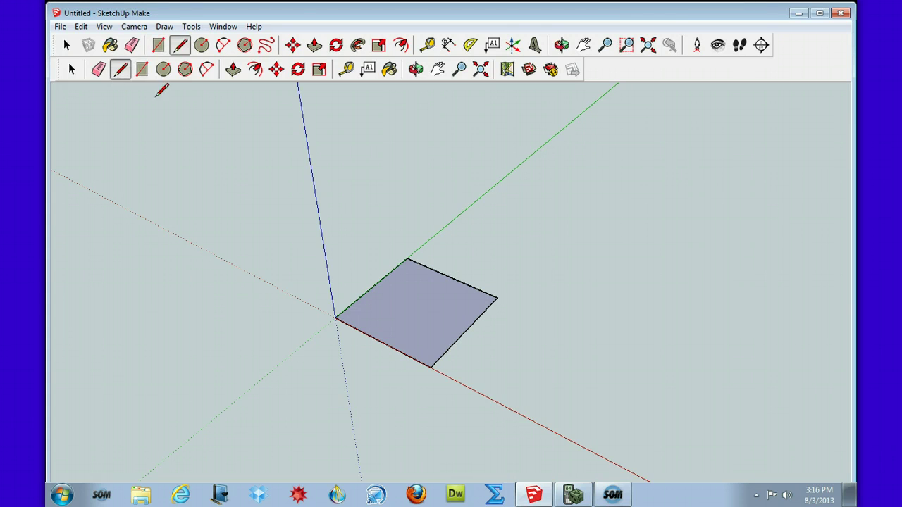
# Join opposite edge midpoints with a line, then draw a circle from its lower end through the far corner.
pyautogui.click(450, 277)
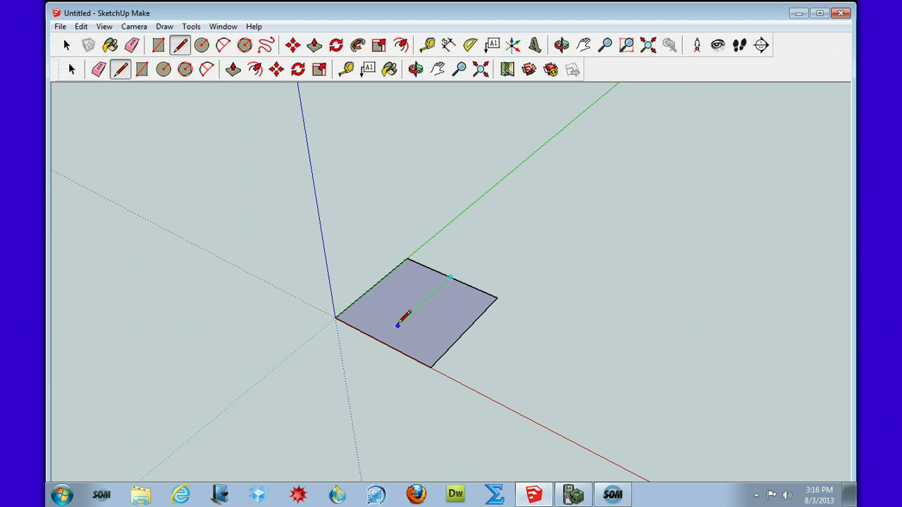
pyautogui.click(380, 340)
pyautogui.click(163, 69)
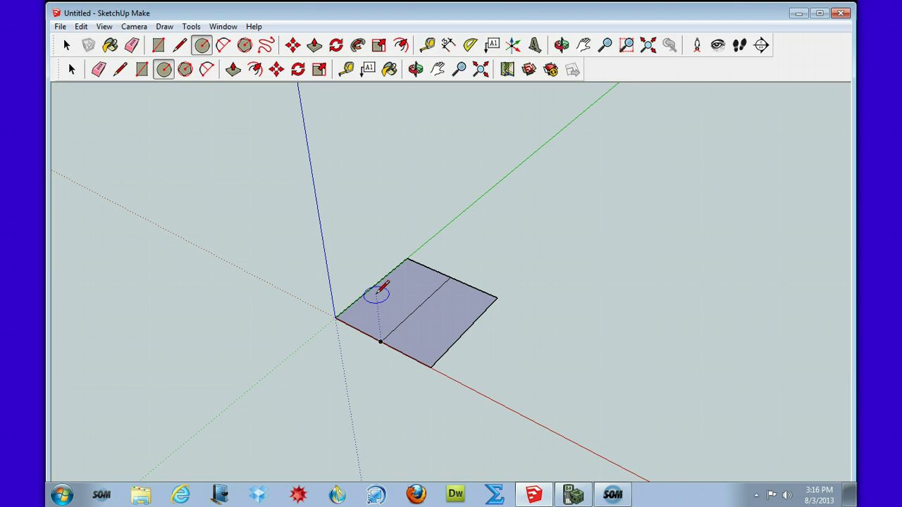
pyautogui.click(380, 342)
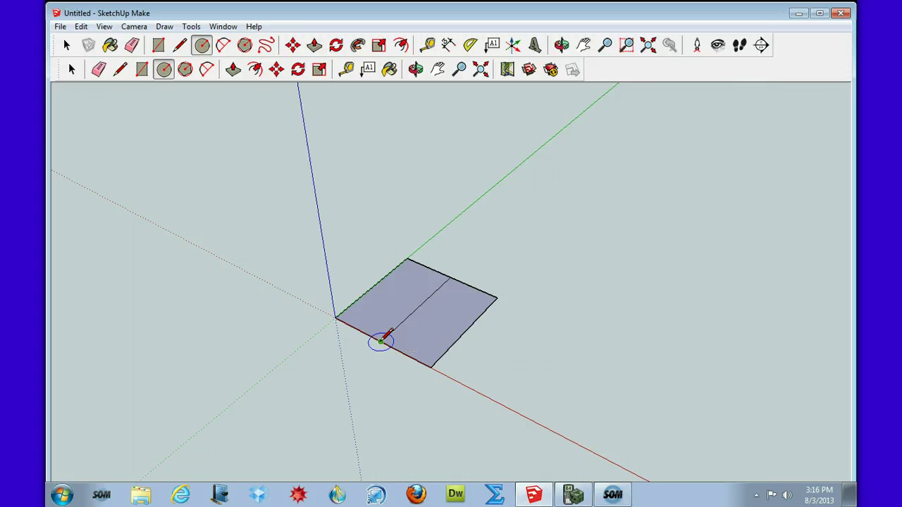
pyautogui.click(496, 298)
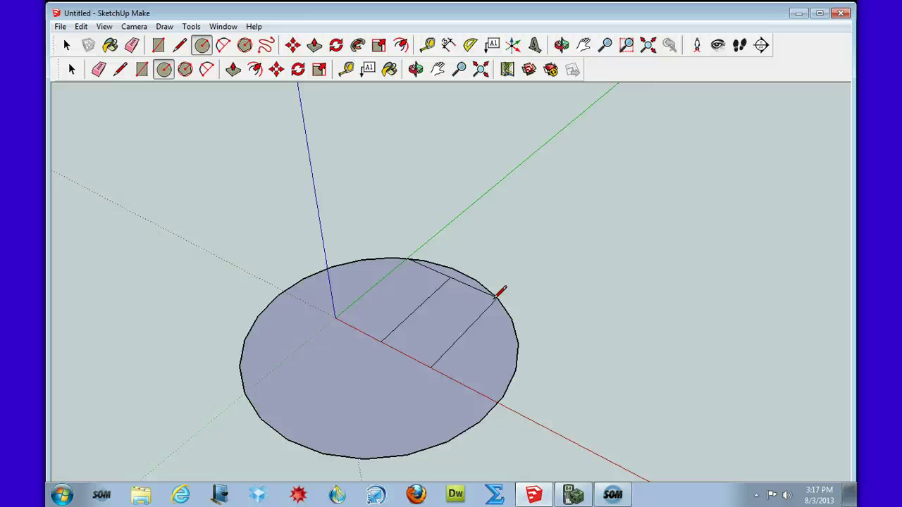
# Draw a rectangle from the square's corner out to the circle's edge.
pyautogui.click(141, 69)
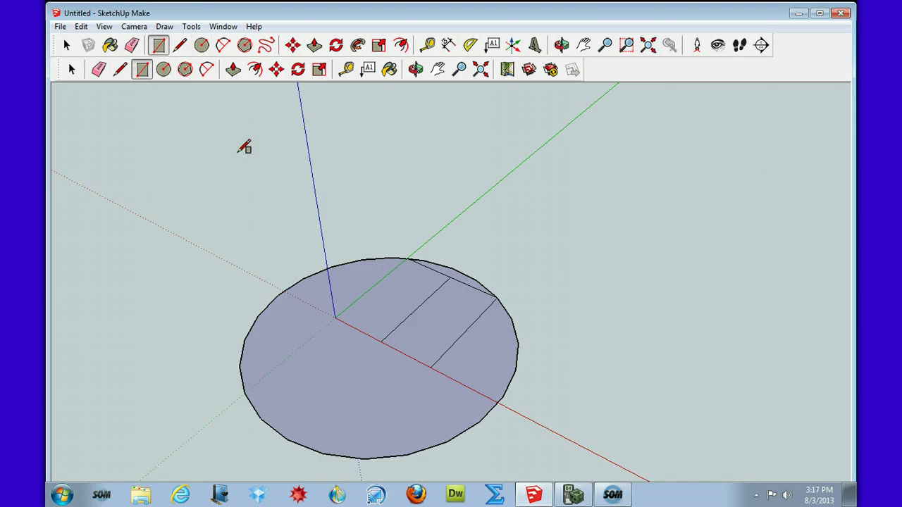
pyautogui.click(431, 367)
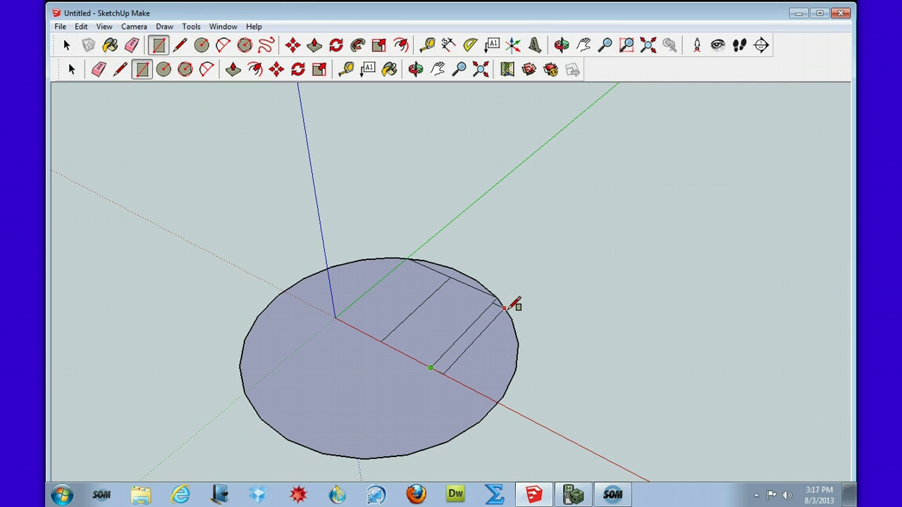
pyautogui.click(560, 326)
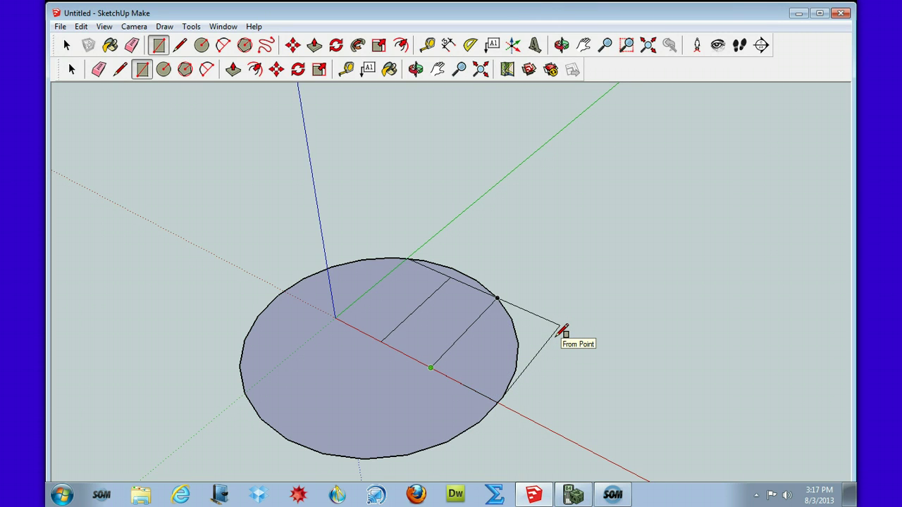
pyautogui.click(561, 328)
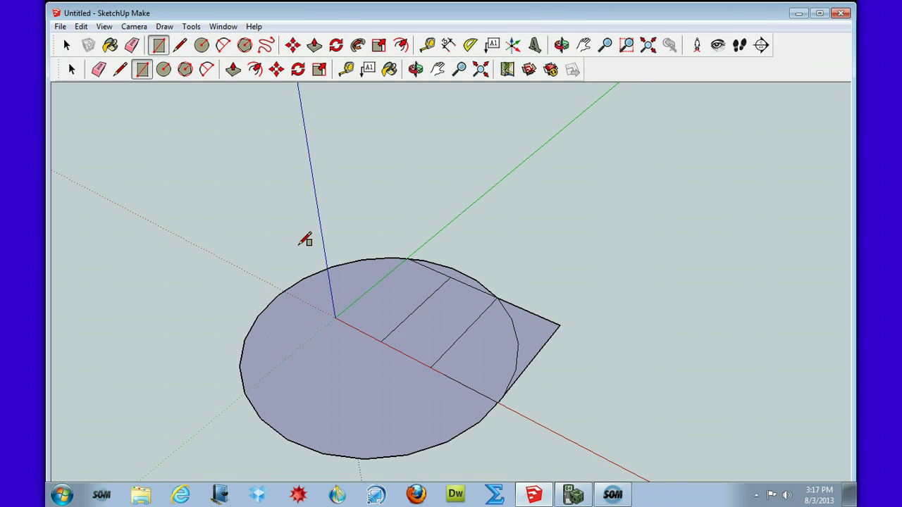
pyautogui.click(99, 70)
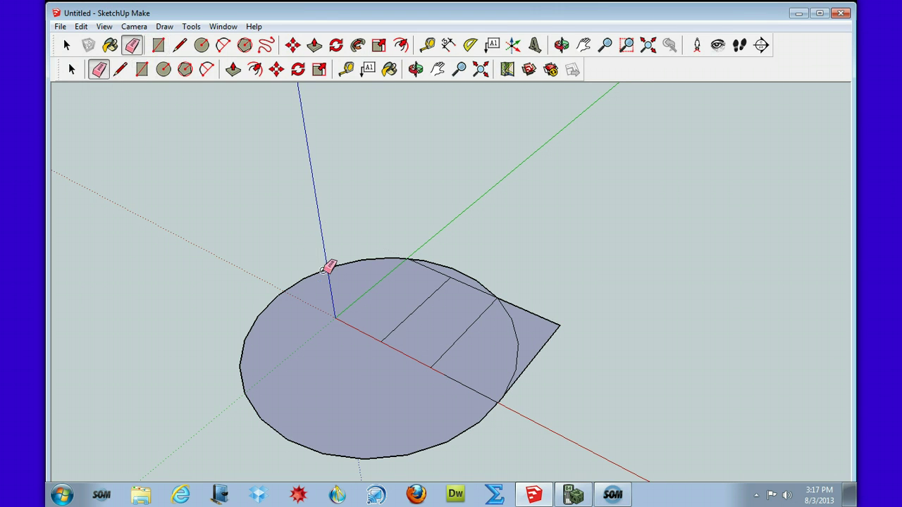
# Erase the outer circle arc, both inner lines and the leftover arc pieces.
pyautogui.click(309, 273)
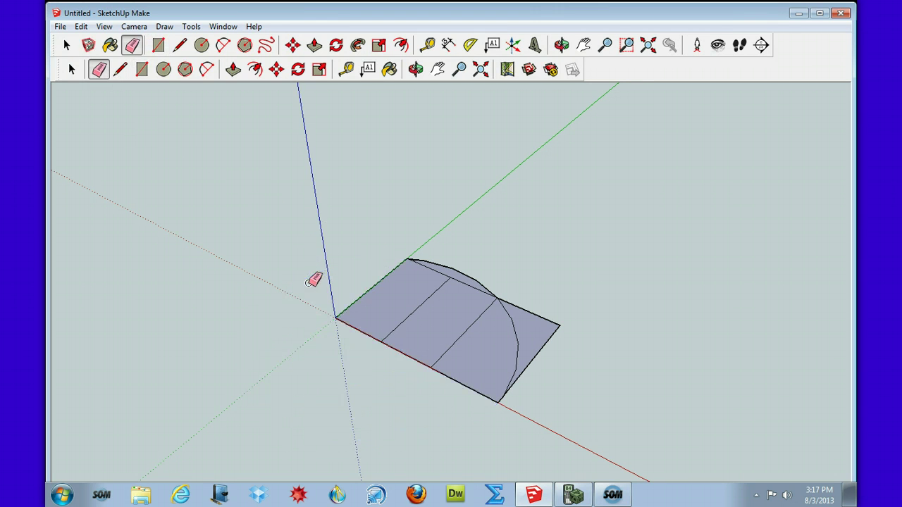
pyautogui.click(471, 327)
pyautogui.click(427, 303)
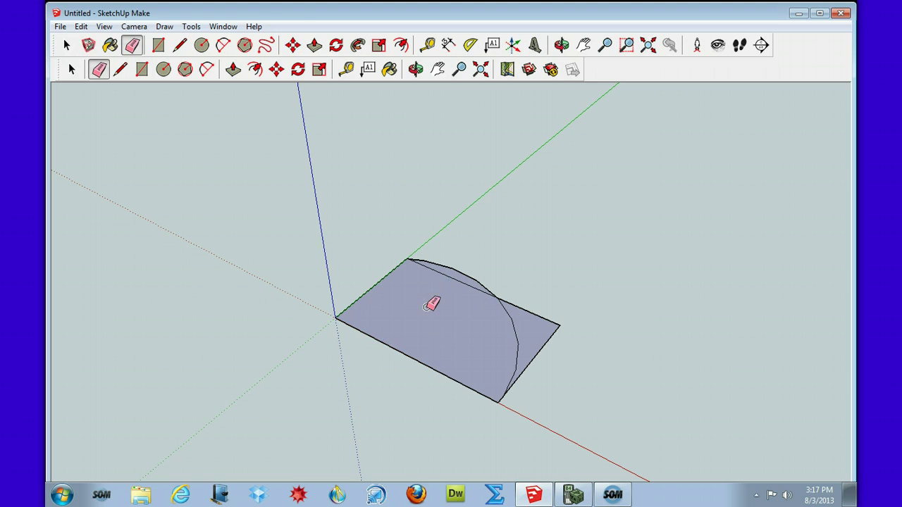
pyautogui.click(471, 270)
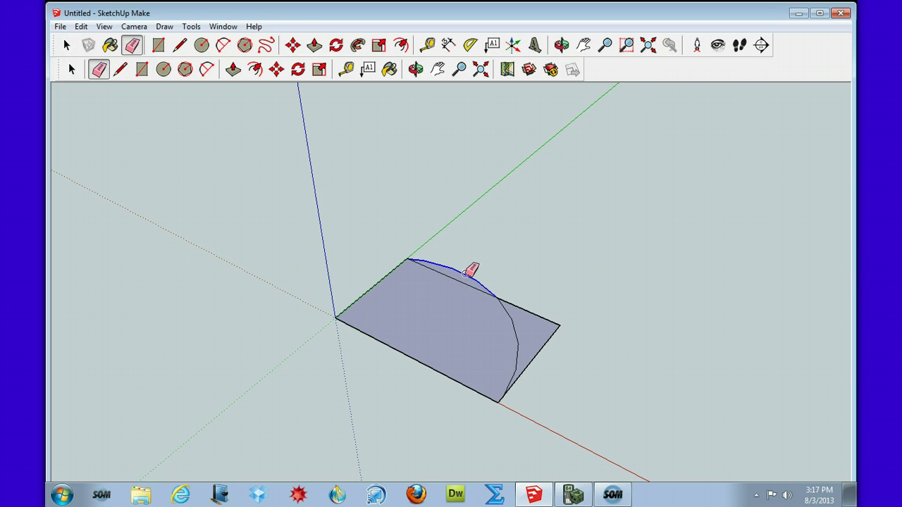
pyautogui.click(513, 321)
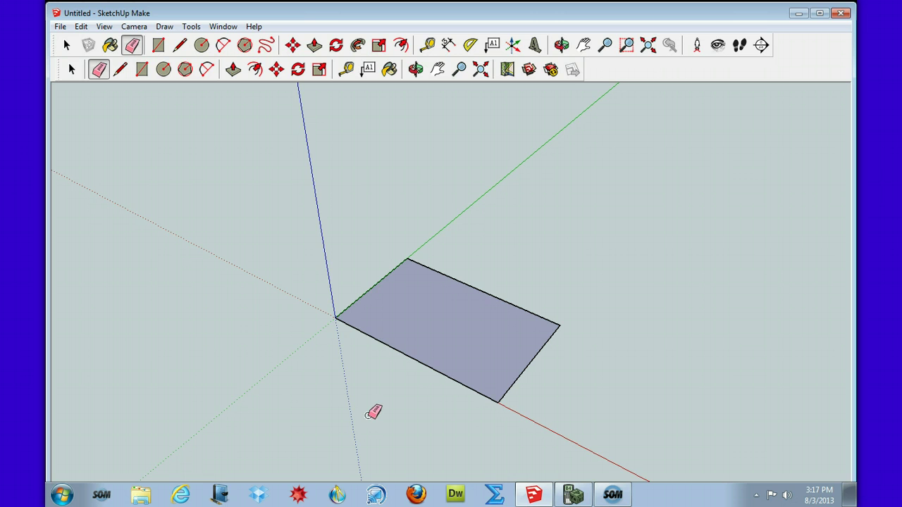
# Tape-measure the rectangle's long bottom edge, reading about 51 25/64 inches.
pyautogui.click(346, 70)
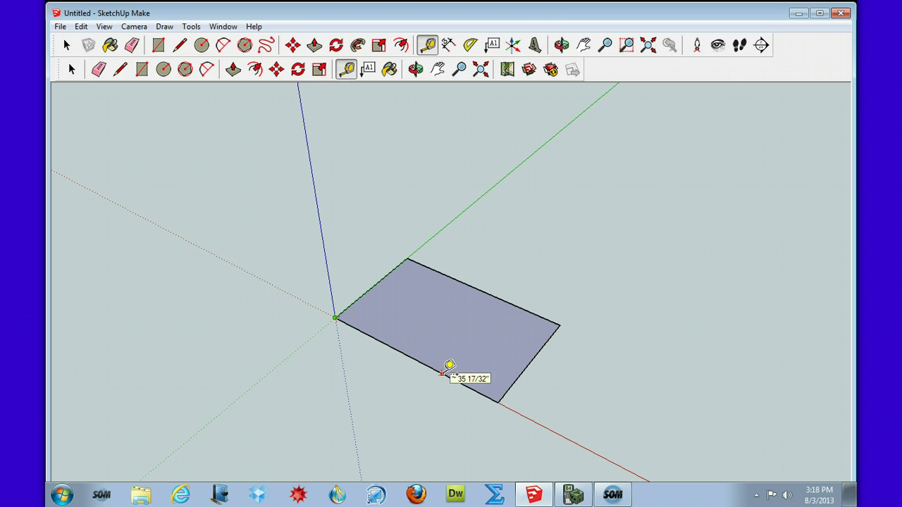
pyautogui.click(473, 385)
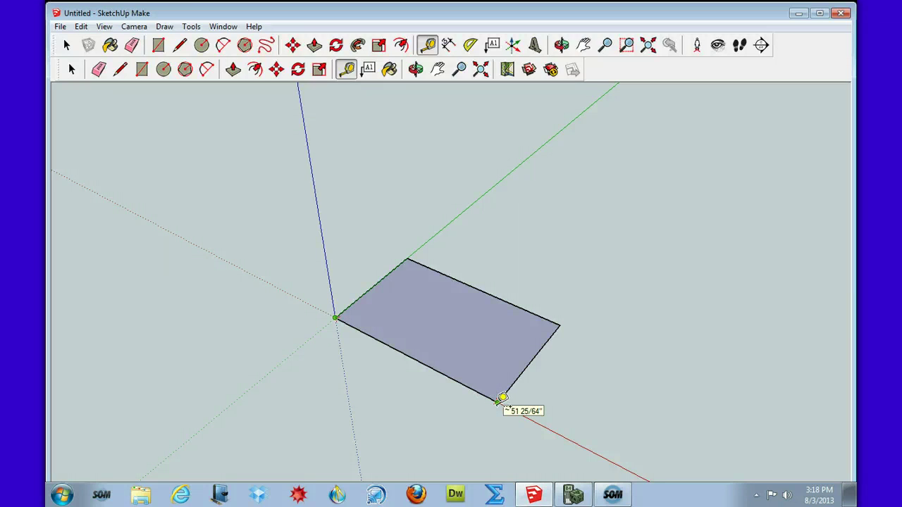
pyautogui.click(502, 399)
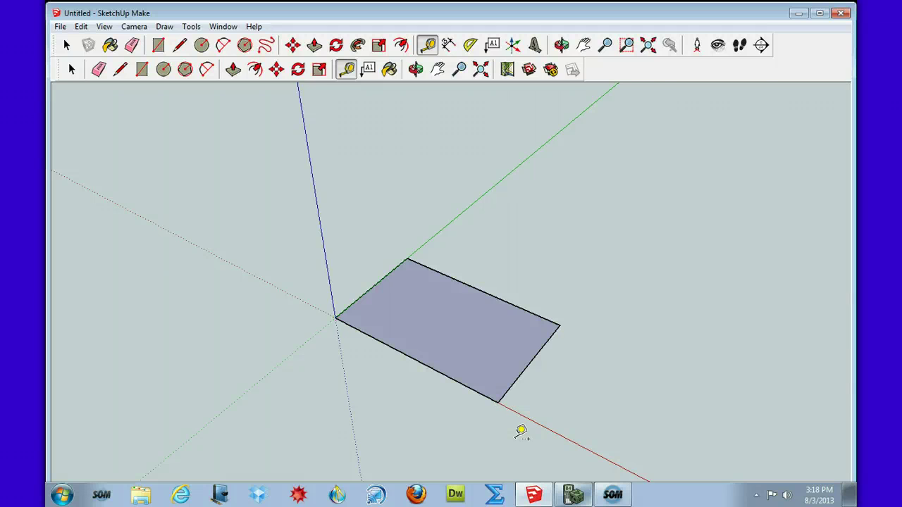
pyautogui.click(573, 495)
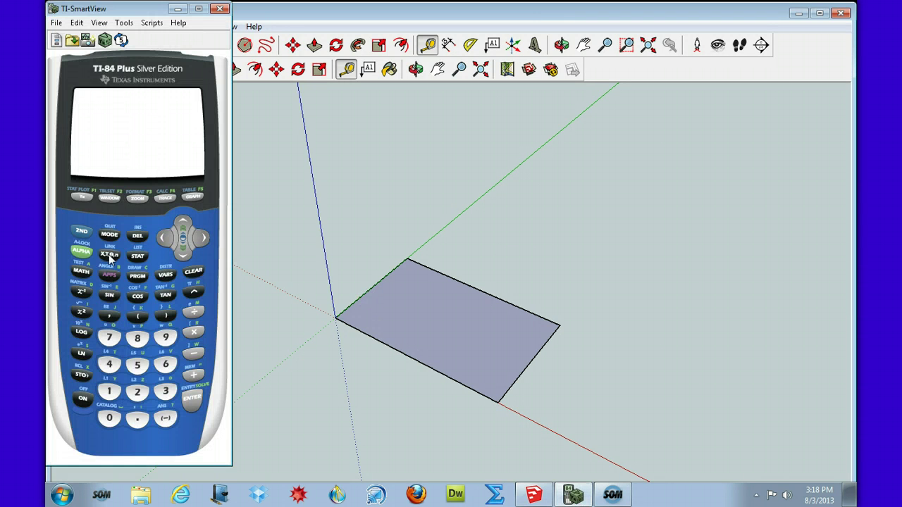
# Compute 51+25/64 on the calculator, giving 51.390625.
pyautogui.click(138, 367)
pyautogui.click(108, 392)
pyautogui.click(195, 377)
pyautogui.click(145, 390)
pyautogui.click(139, 368)
pyautogui.click(191, 336)
pyautogui.click(168, 365)
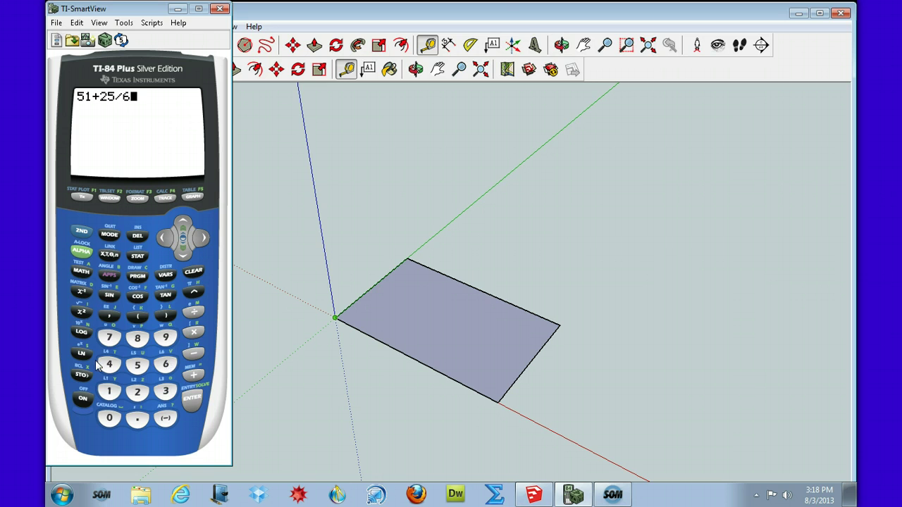
pyautogui.click(108, 365)
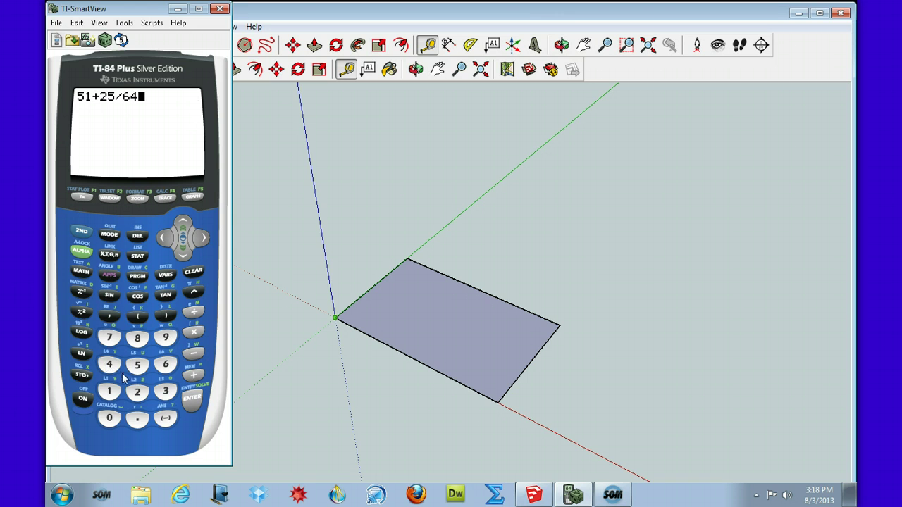
pyautogui.click(193, 399)
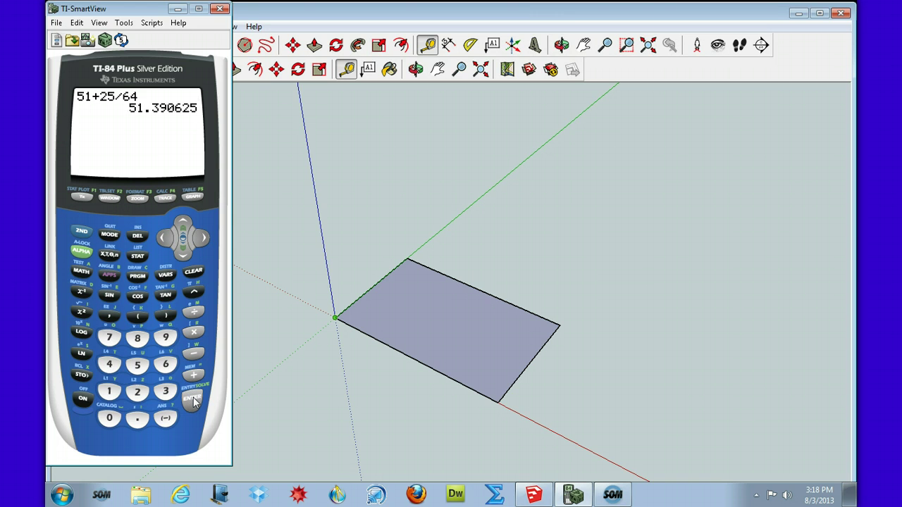
pyautogui.click(498, 402)
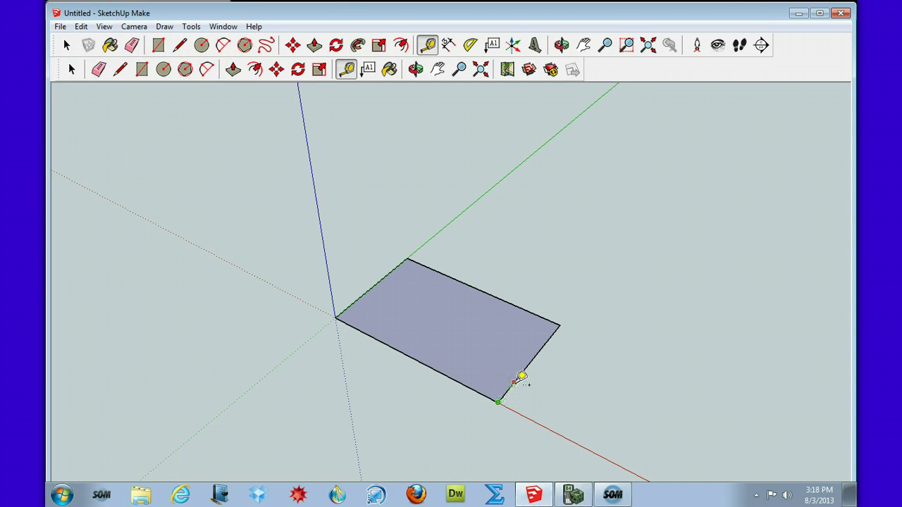
# Measure the rectangle's right edge at about 31 57/64 inches and return to the calculator.
pyautogui.click(561, 323)
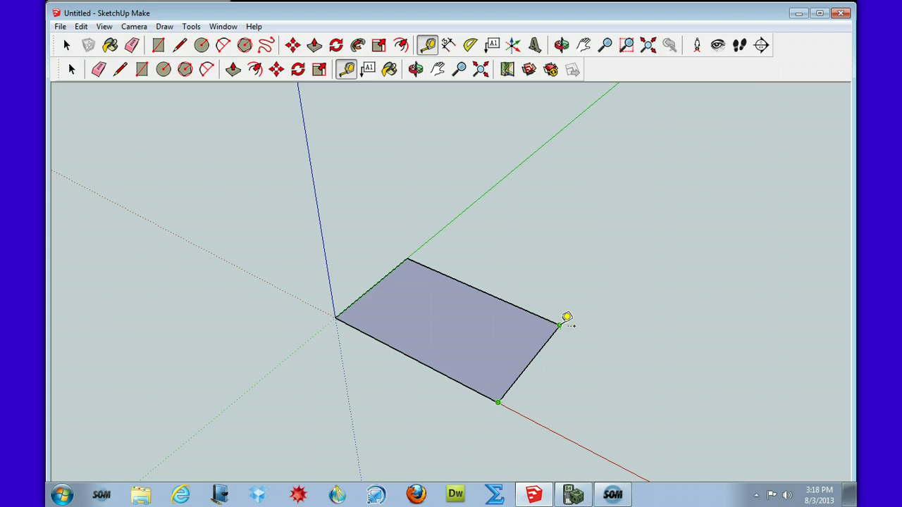
pyautogui.click(571, 496)
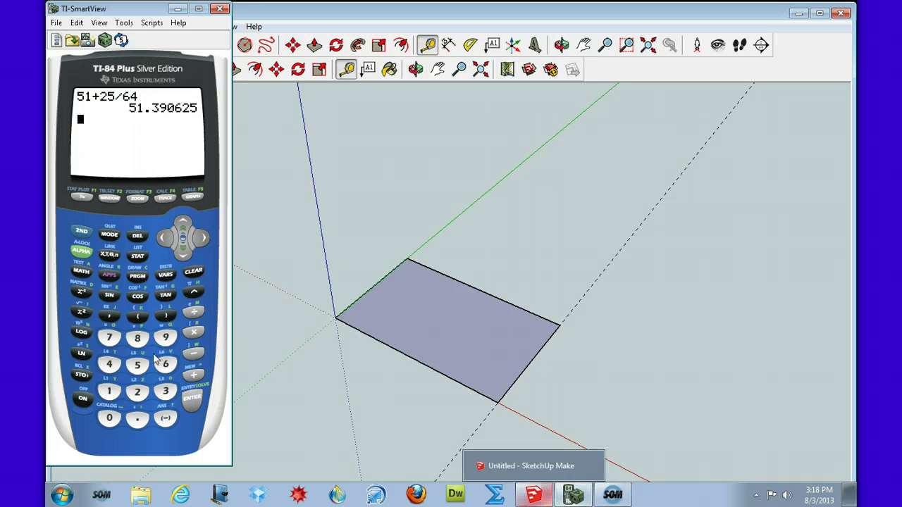
# Compute 31+57/64 on the calculator, giving 31.890625.
pyautogui.click(169, 395)
pyautogui.click(111, 393)
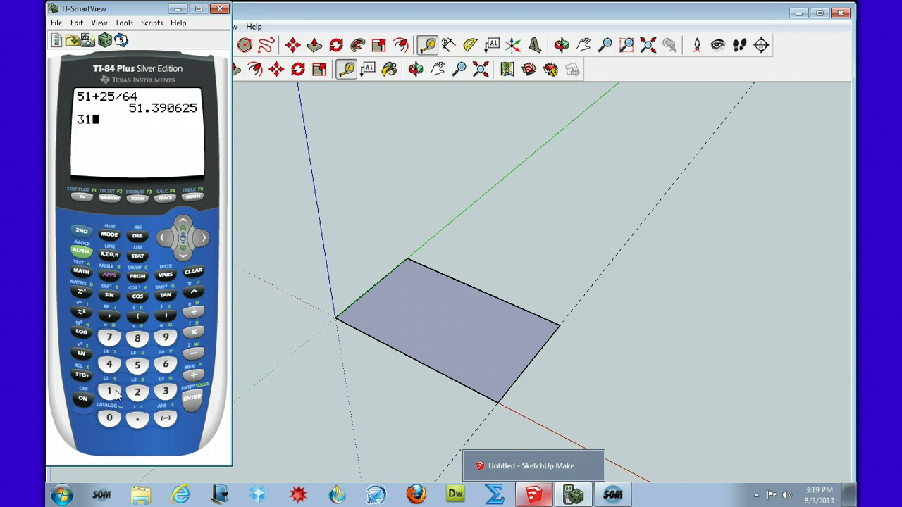
pyautogui.click(192, 375)
pyautogui.click(137, 365)
pyautogui.click(109, 339)
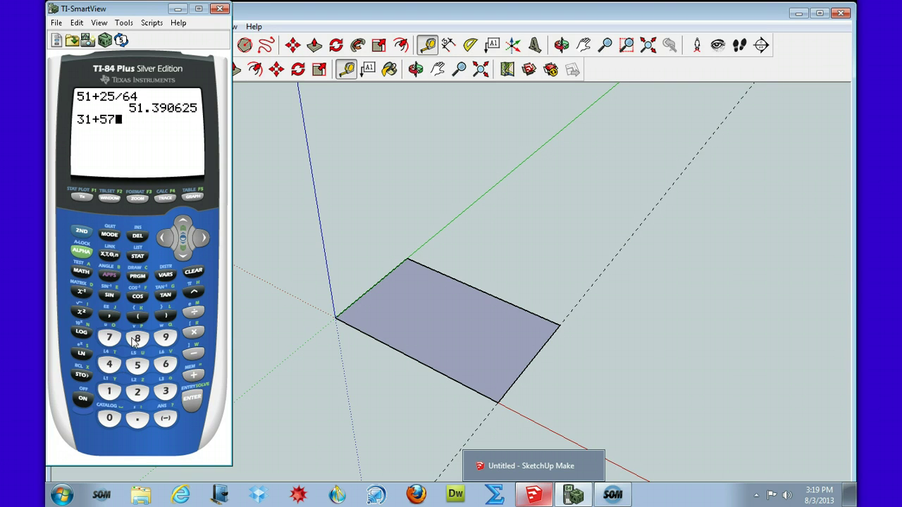
pyautogui.click(194, 312)
pyautogui.click(164, 366)
pyautogui.click(110, 365)
pyautogui.click(193, 400)
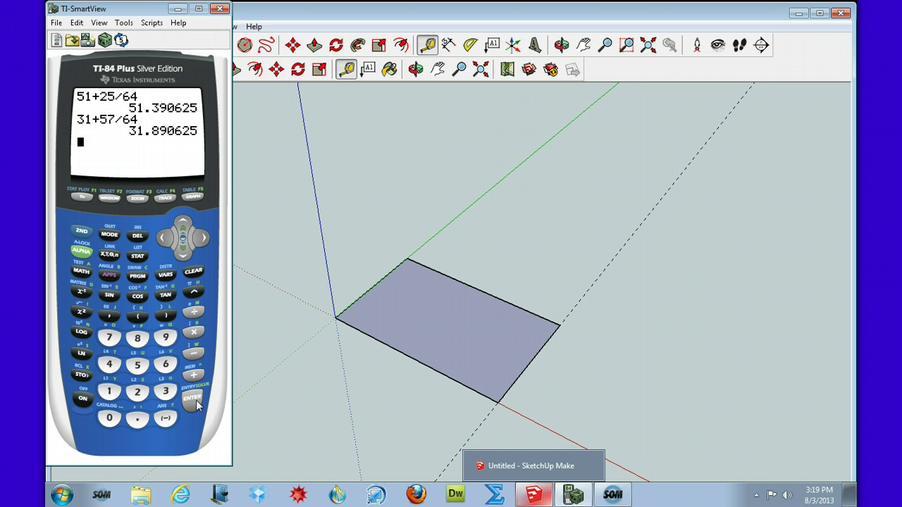
# Divide 51.390625 by Ans to get the long-to-short ratio of about 1.611.
pyautogui.click(137, 365)
pyautogui.click(111, 392)
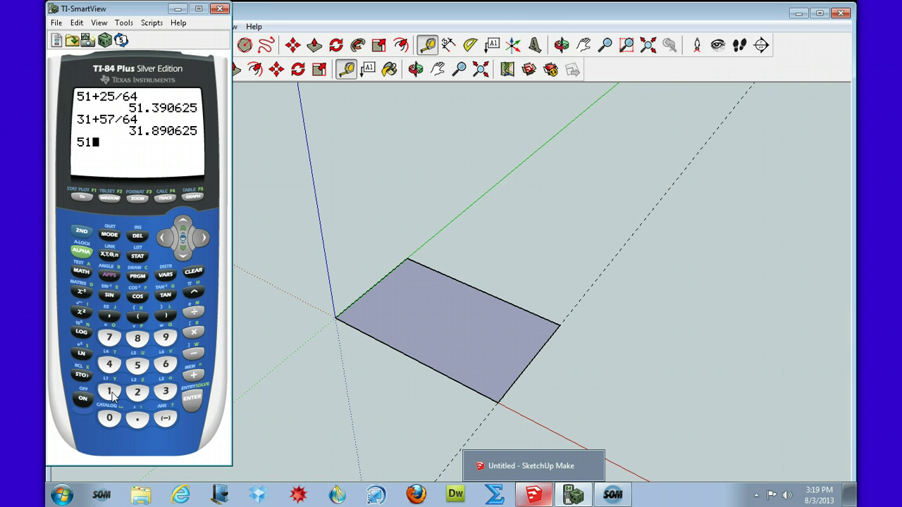
pyautogui.click(139, 422)
pyautogui.click(166, 392)
pyautogui.click(166, 339)
pyautogui.click(131, 423)
pyautogui.click(166, 365)
pyautogui.click(137, 393)
pyautogui.click(139, 366)
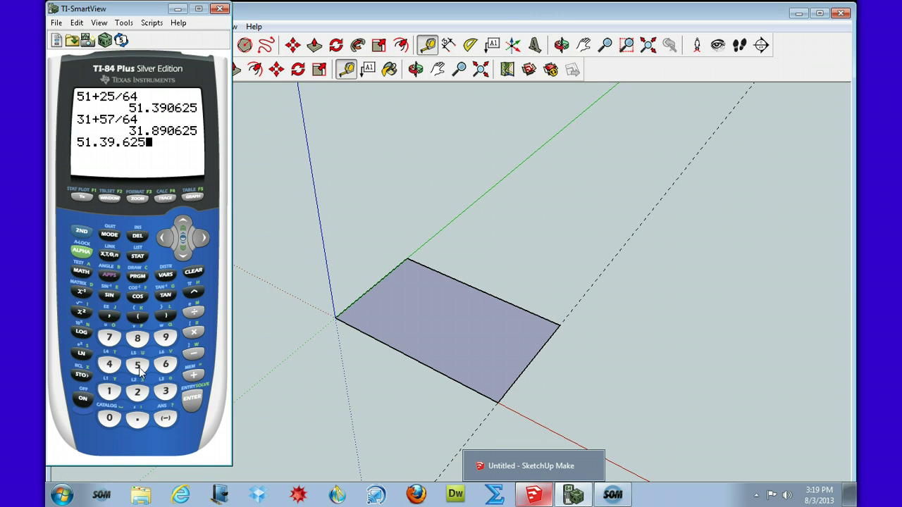
pyautogui.click(187, 317)
pyautogui.click(79, 243)
pyautogui.click(166, 421)
pyautogui.click(194, 401)
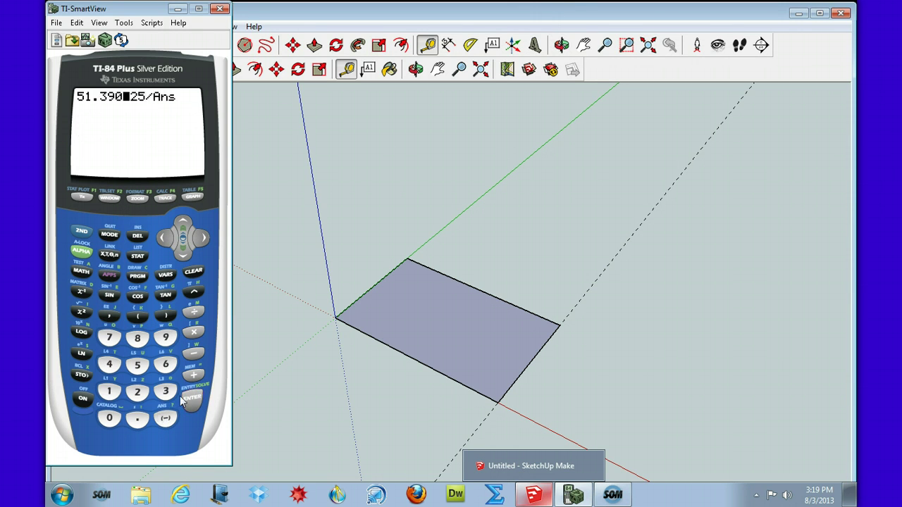
pyautogui.click(193, 402)
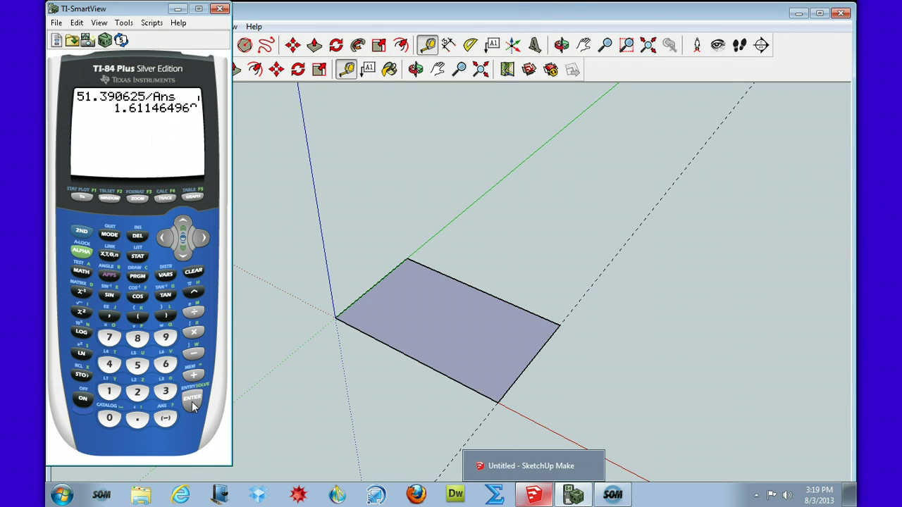